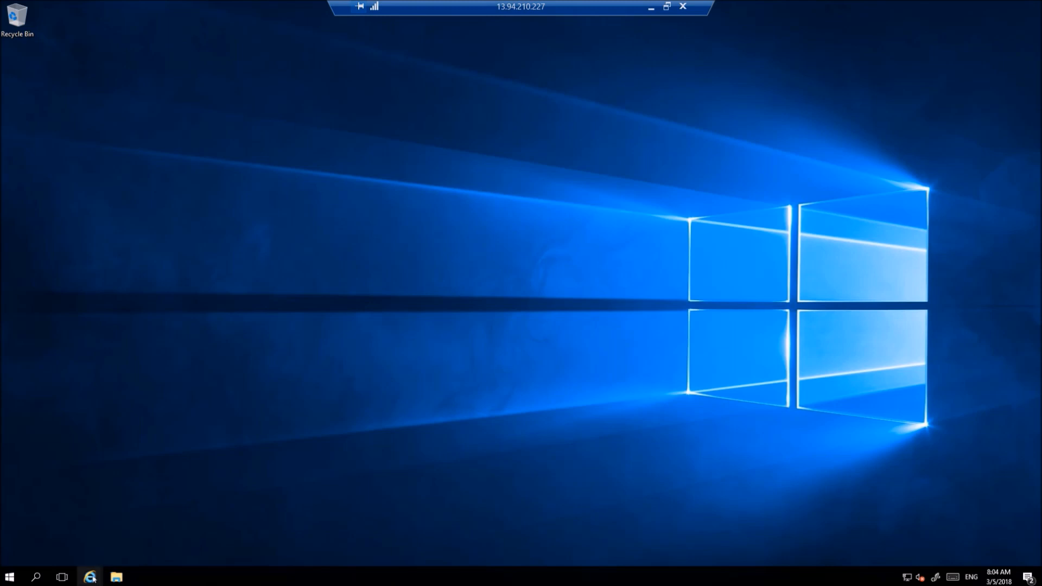
- Show the Microsoft Azure Active Directory Connect Download Center page in Internet Explorer, then minimize the browser
mouse_move(92, 579)
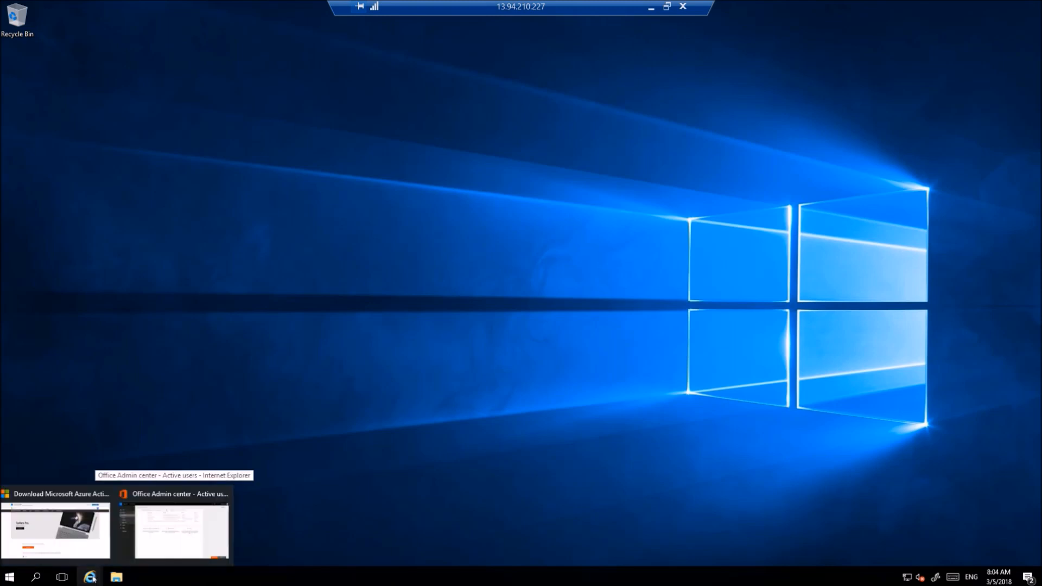
click(81, 545)
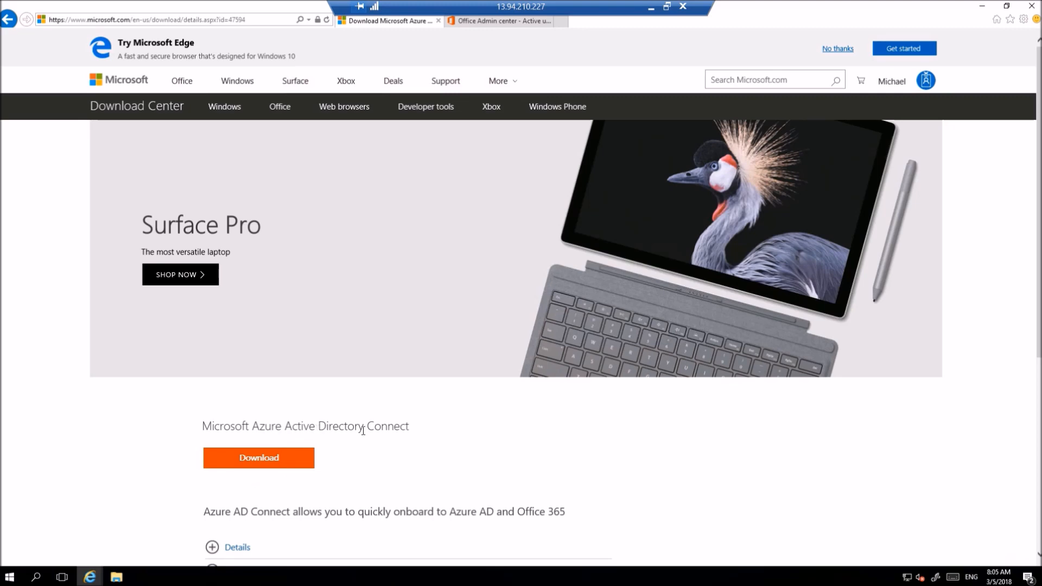
scroll(363, 430, down, 2)
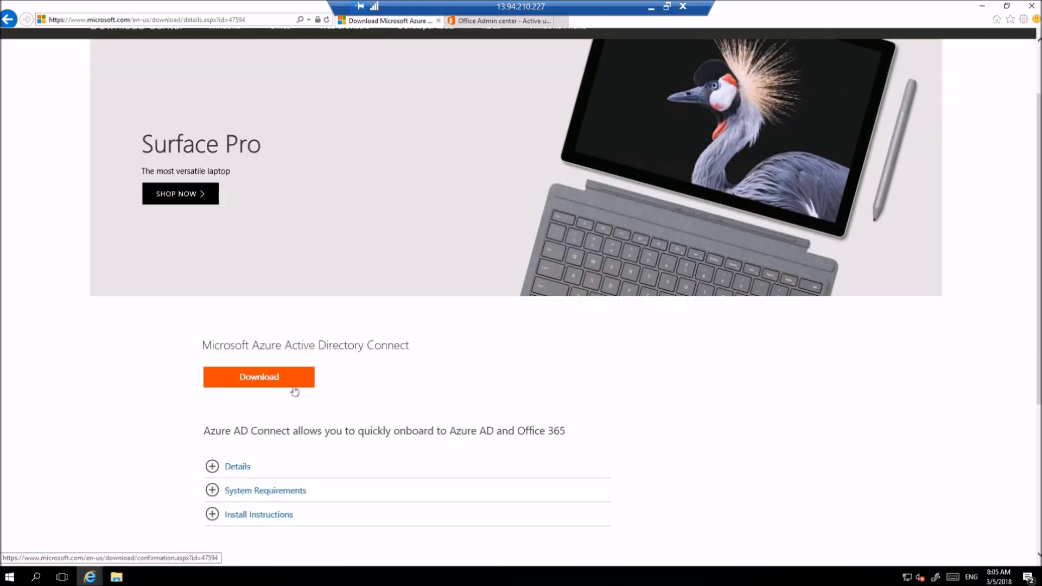
click(981, 6)
- Launch the AzureADConnect installer from the Downloads folder and allow it past the security warning
click(116, 576)
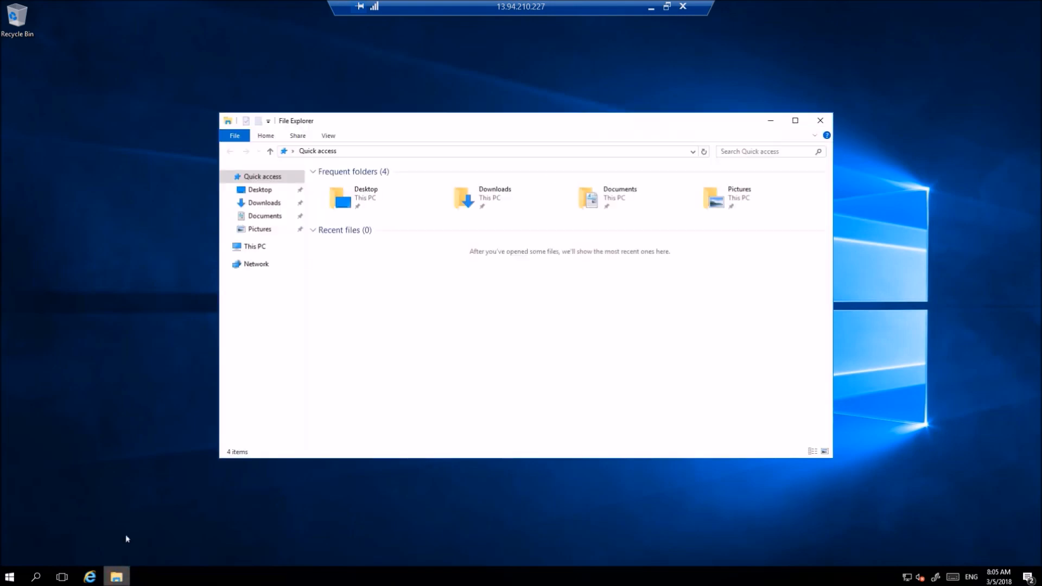
click(263, 202)
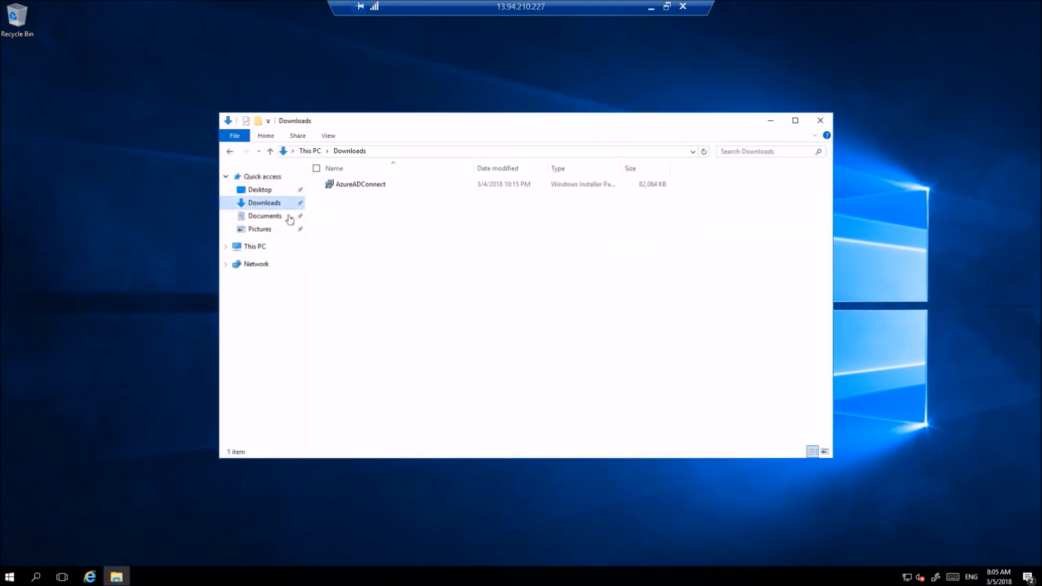
double_click(375, 186)
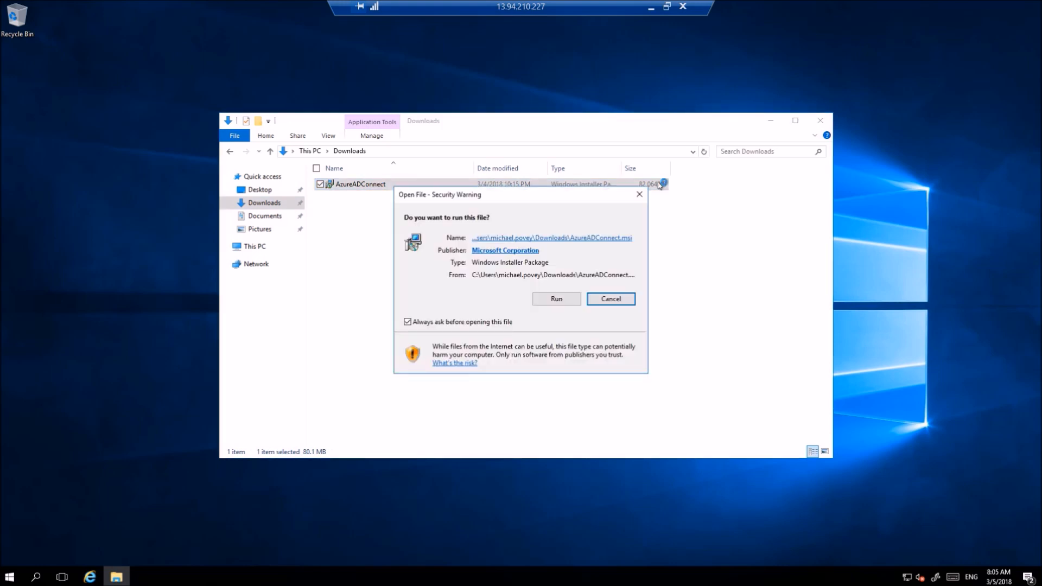
click(568, 302)
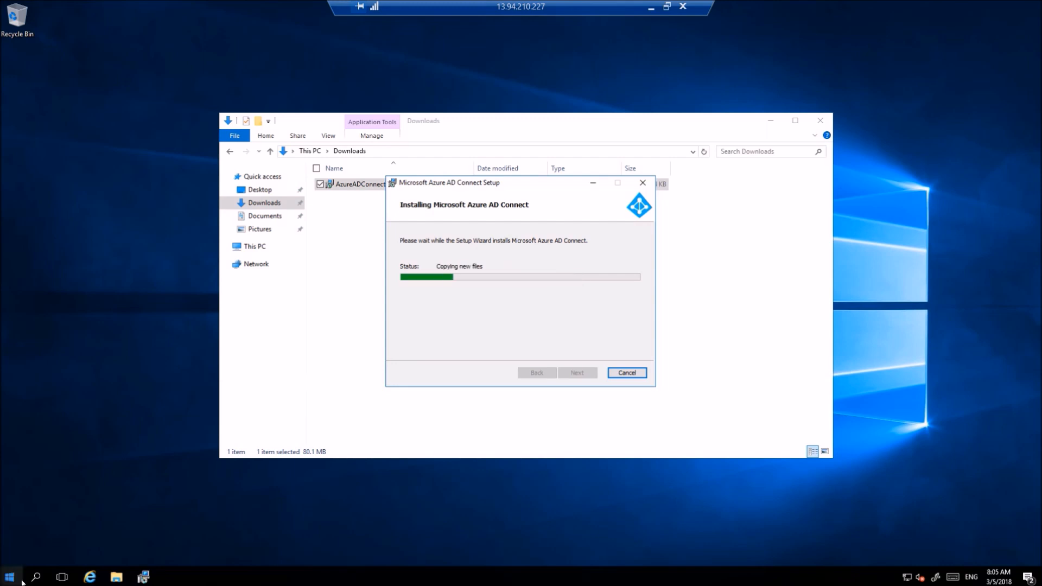
- Start Active Directory Users and Computers from Windows Administrative Tools while setup finishes
click(11, 579)
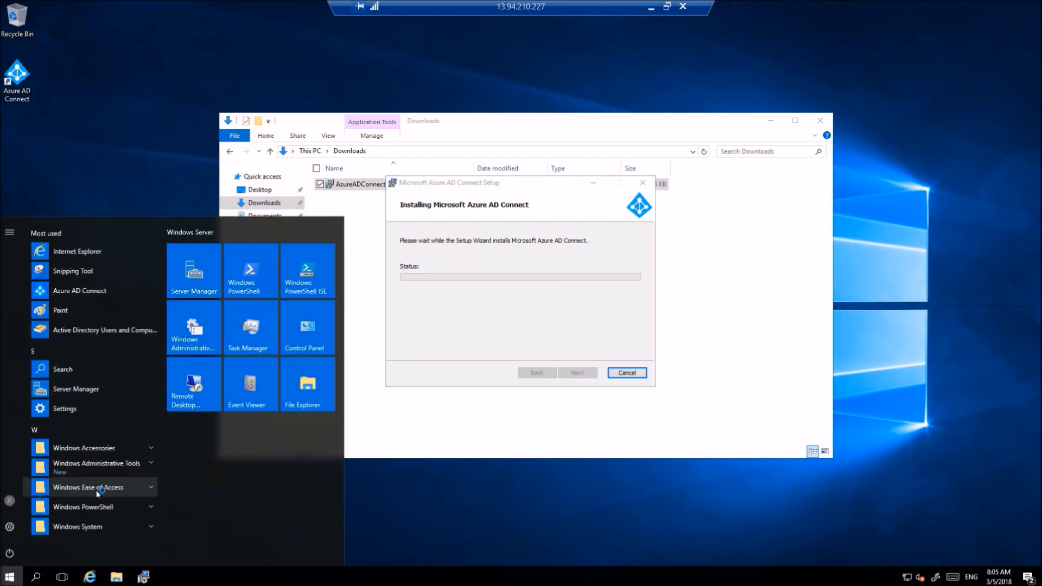
click(115, 462)
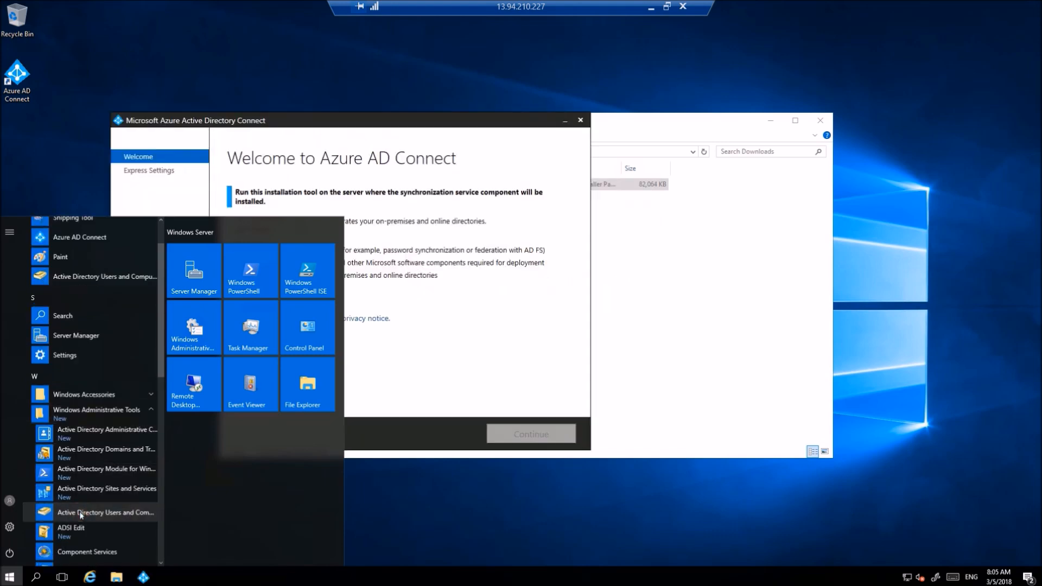
click(81, 512)
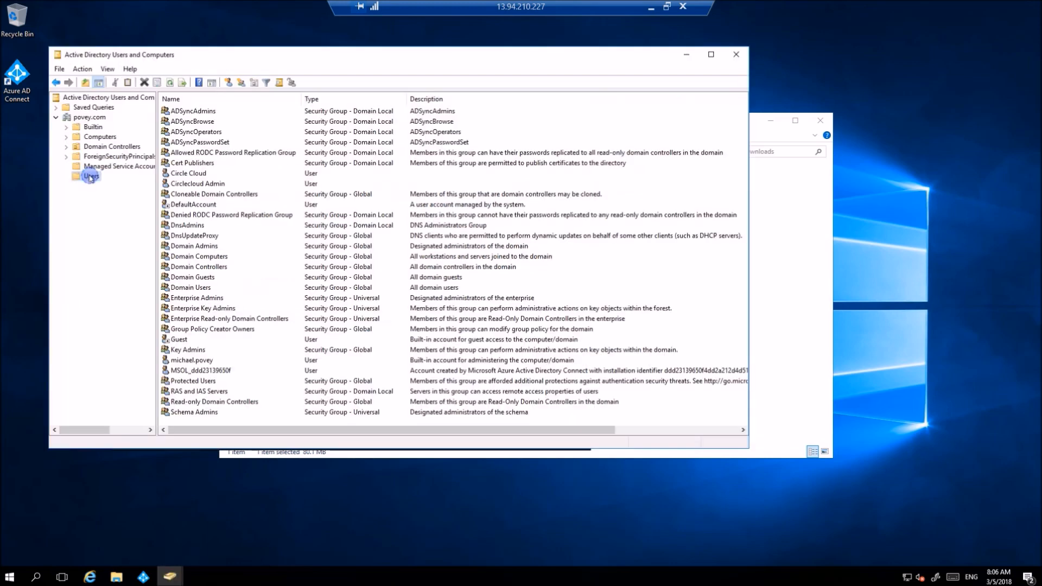
- Create a new user in the Users container with the new user's first name, last name and logon name
right_click(87, 176)
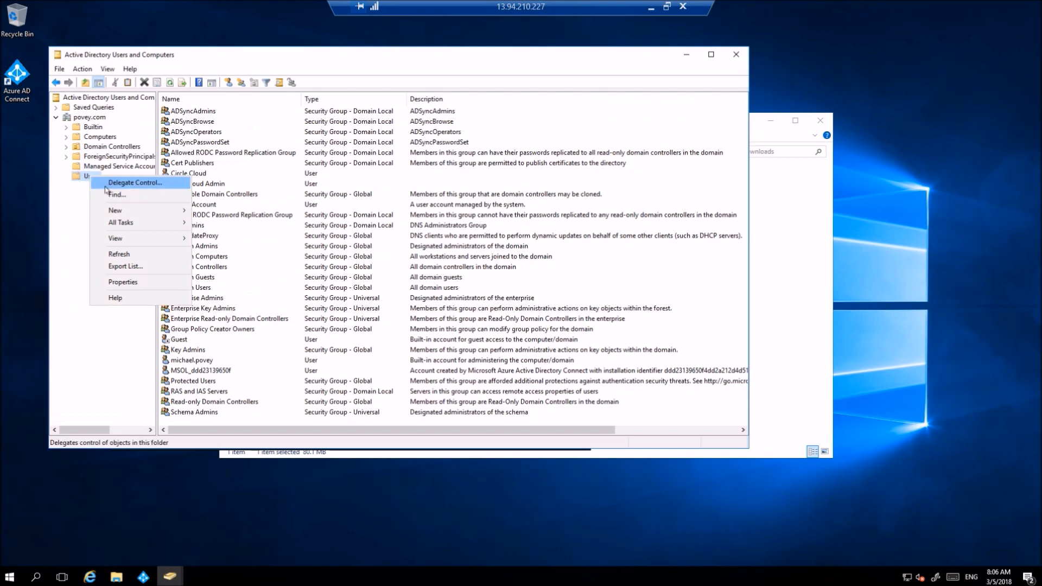
mouse_move(130, 211)
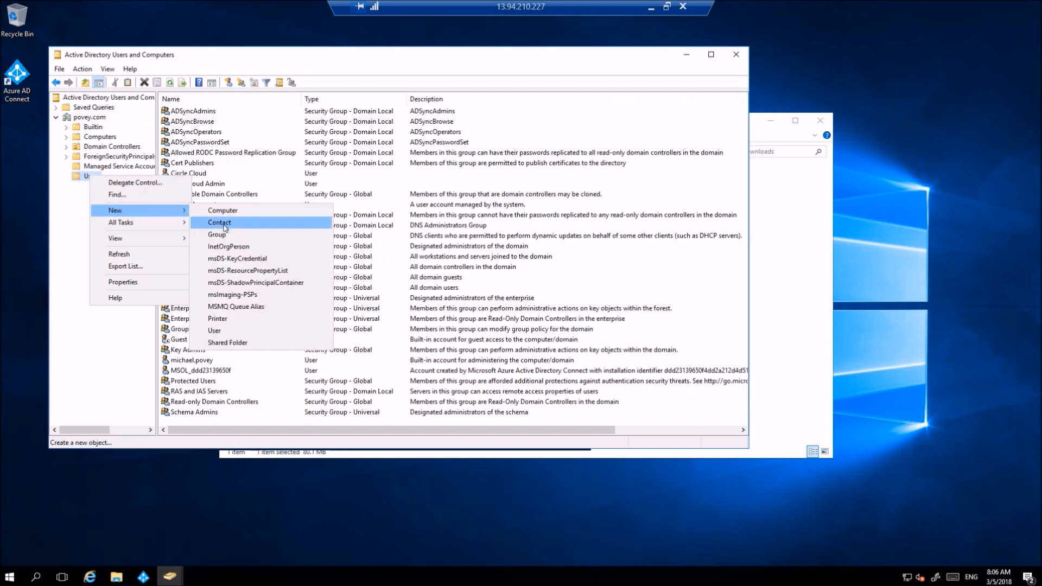
click(226, 329)
key(Tab)
key(Tab)
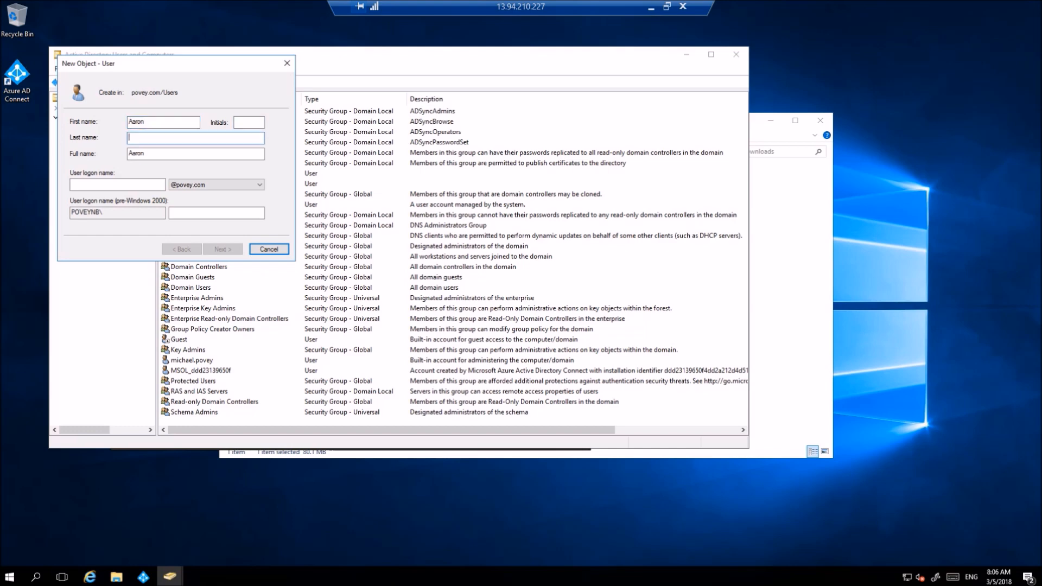
click(109, 184)
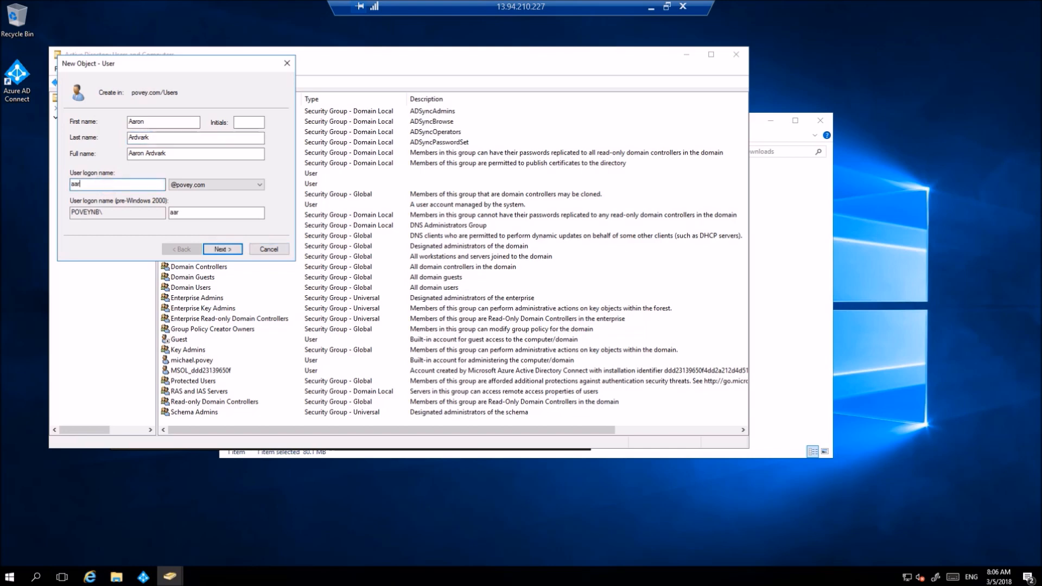
key(BackSpace)
key(BackSpace)
key(BackSpace)
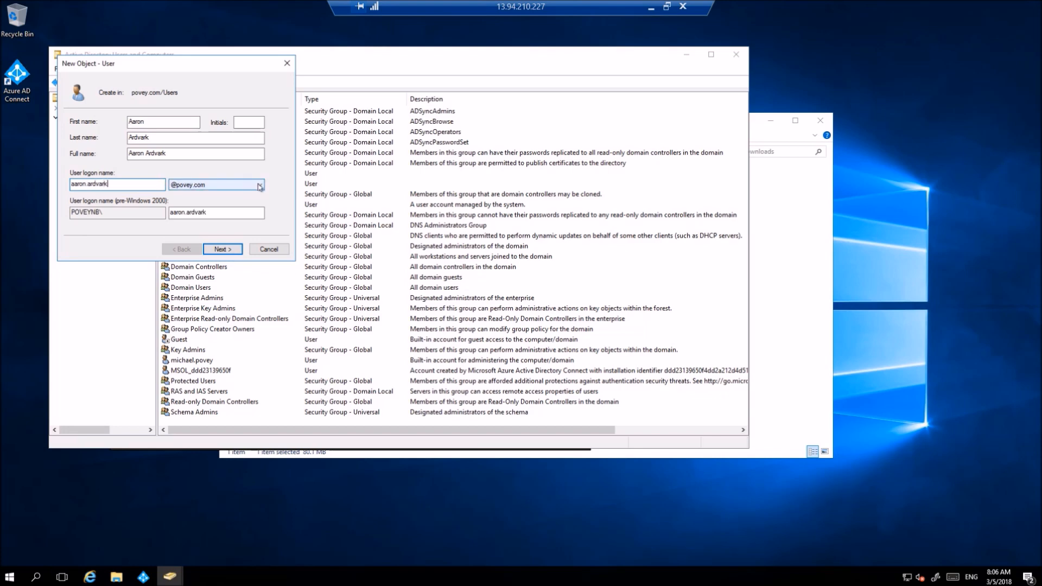
- Give the user a password that never expires with no forced change, finish, and minimize the console
click(224, 249)
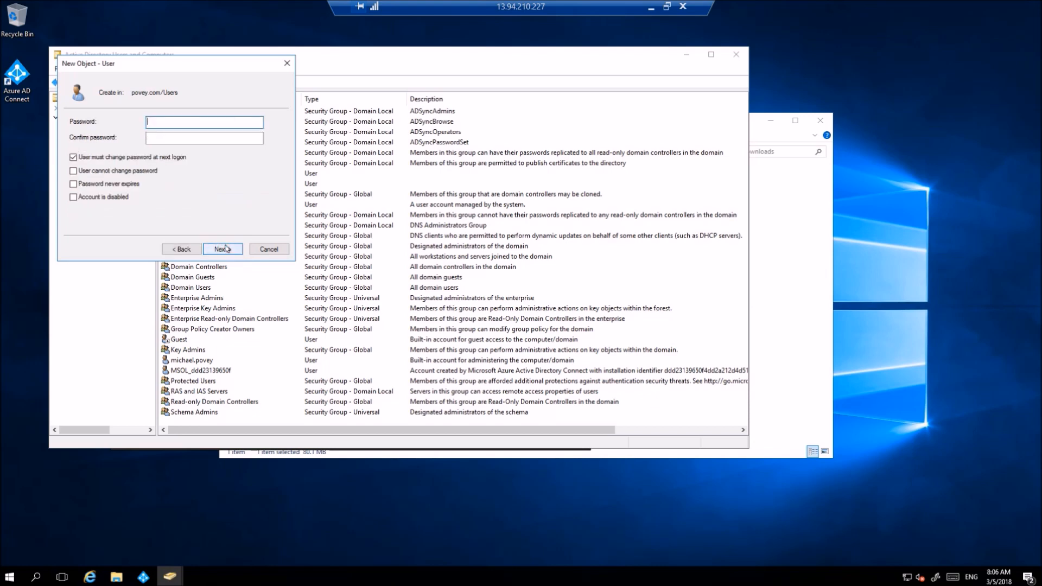
text(•••••••••••)
key(Tab)
text(•••••••••••)
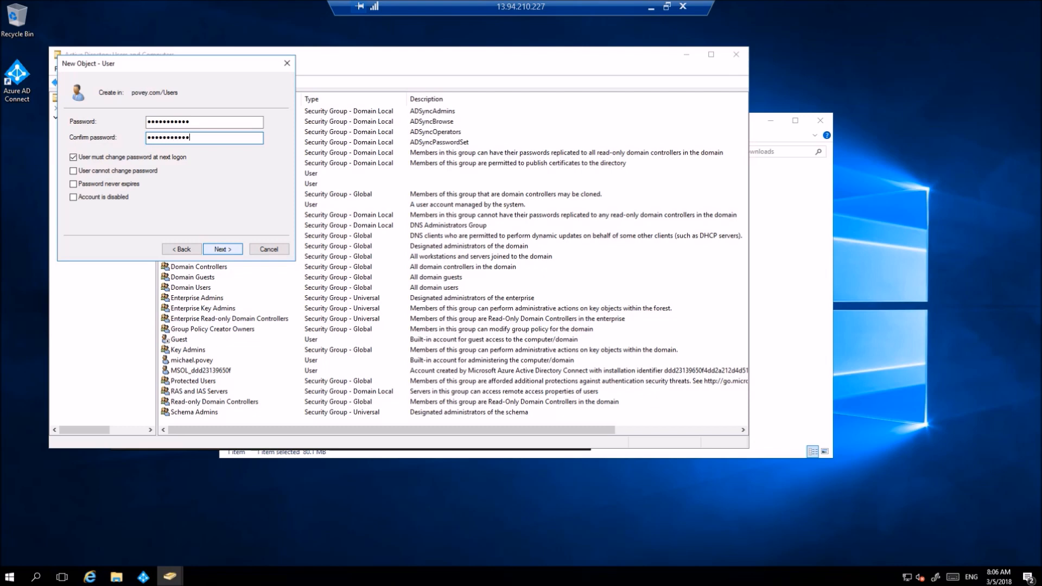
click(134, 157)
click(115, 184)
click(222, 249)
click(222, 249)
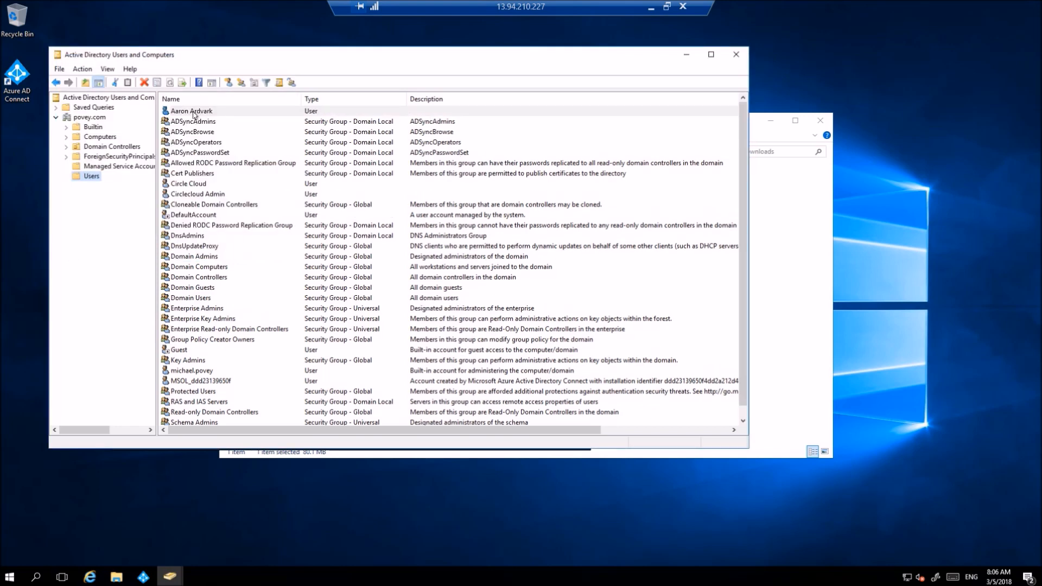
click(185, 131)
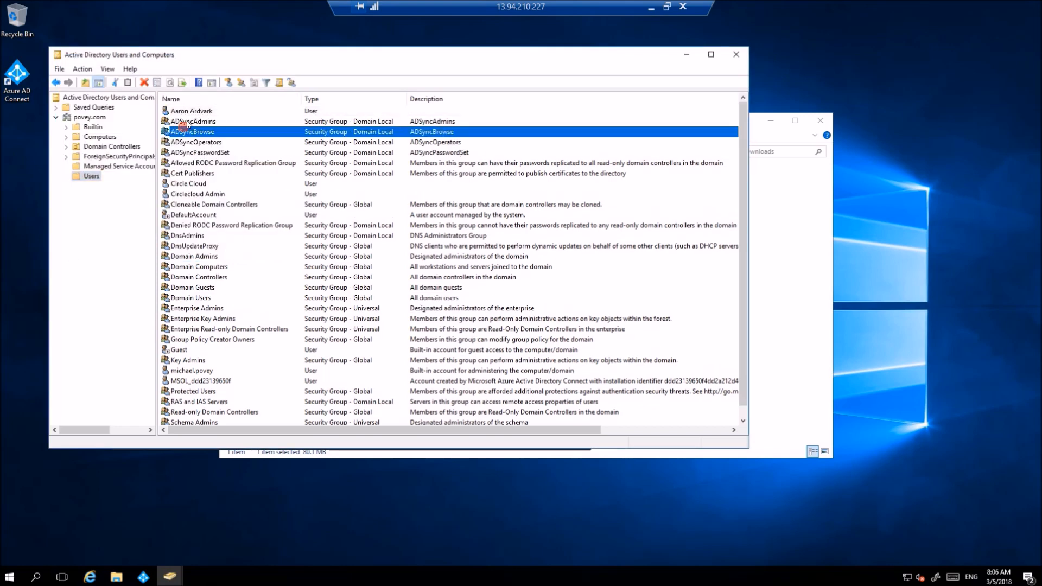
click(195, 111)
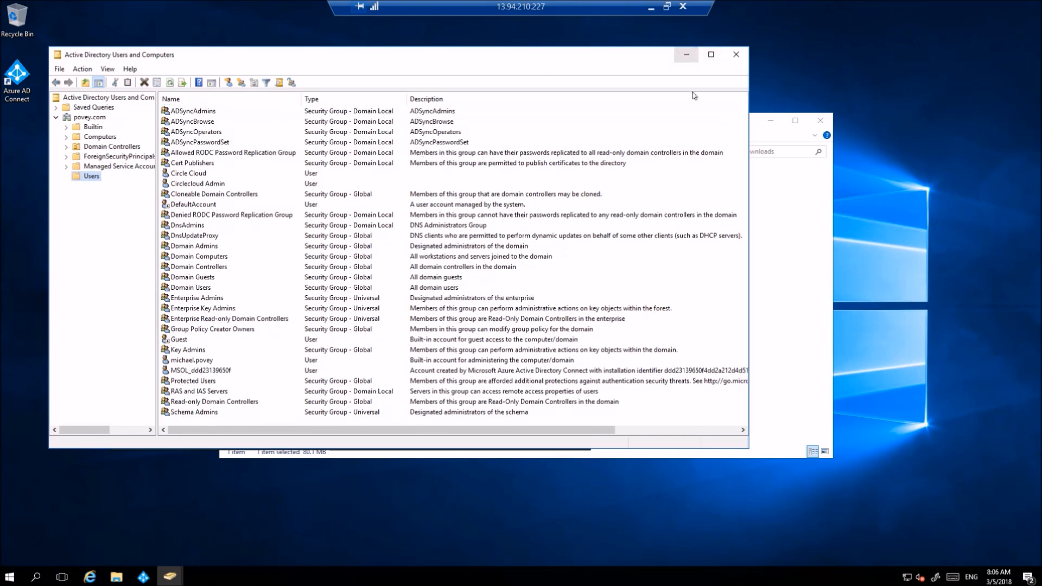
click(687, 56)
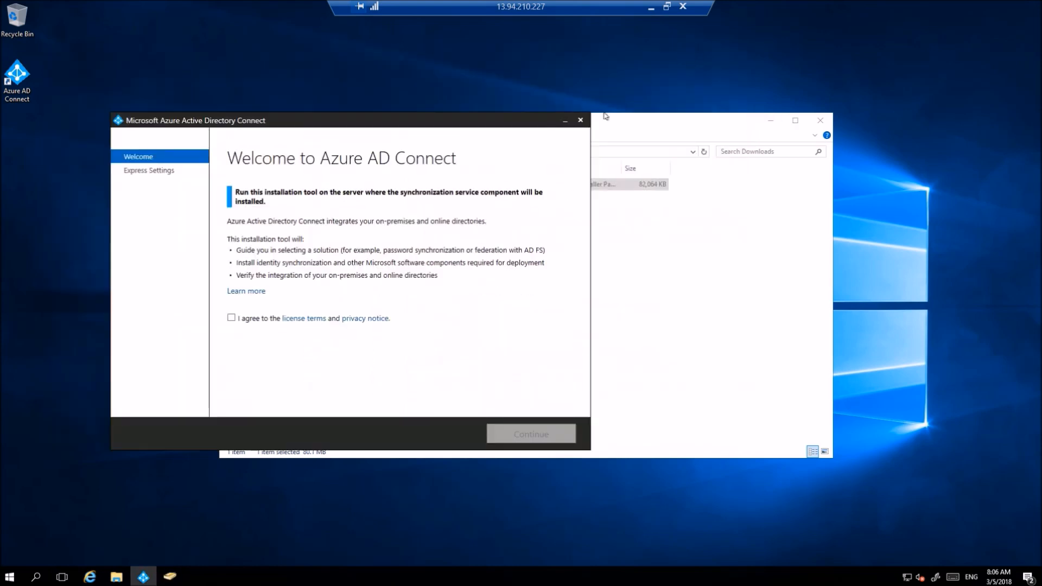
- Accept the license terms and choose the express settings configuration
click(232, 318)
click(514, 434)
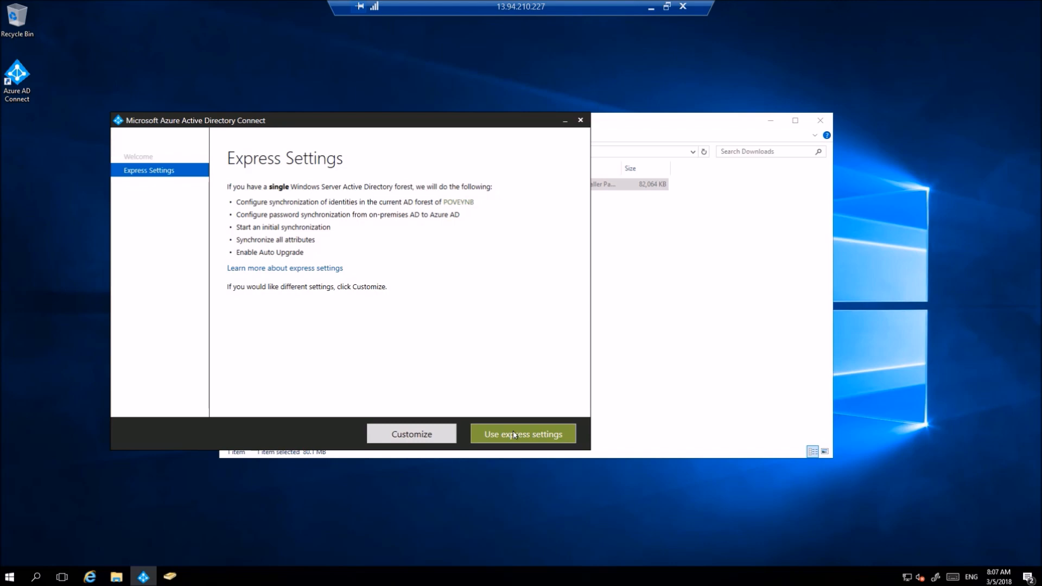
click(518, 434)
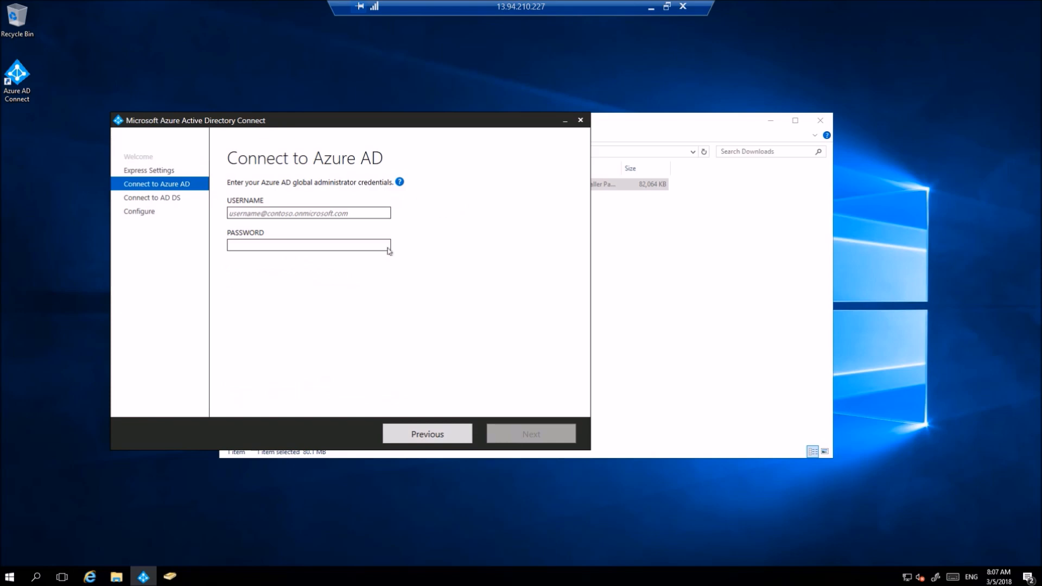
- Sign in to Azure AD with the global administrator's username and password
click(361, 210)
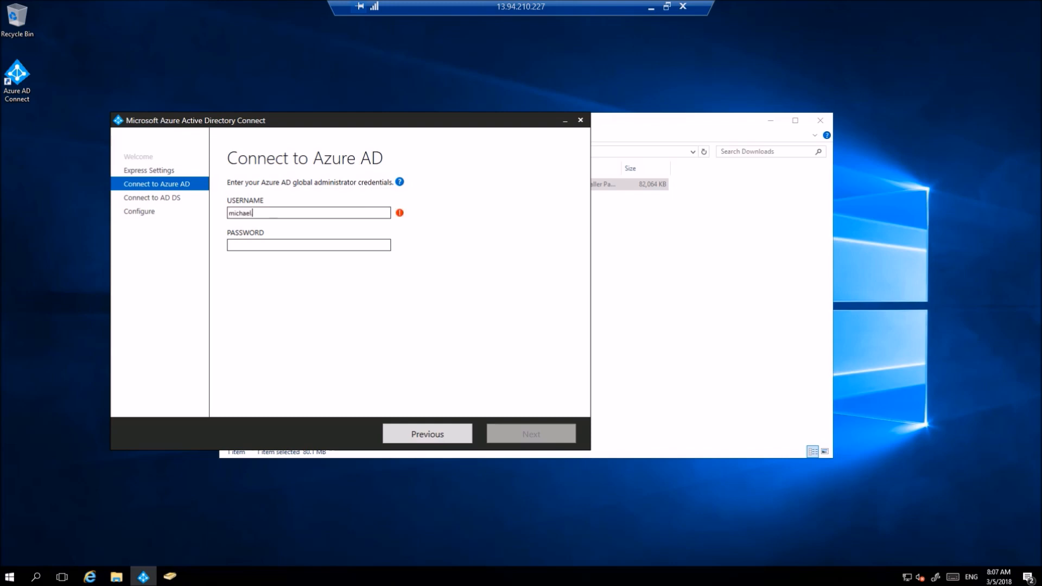
key(Tab)
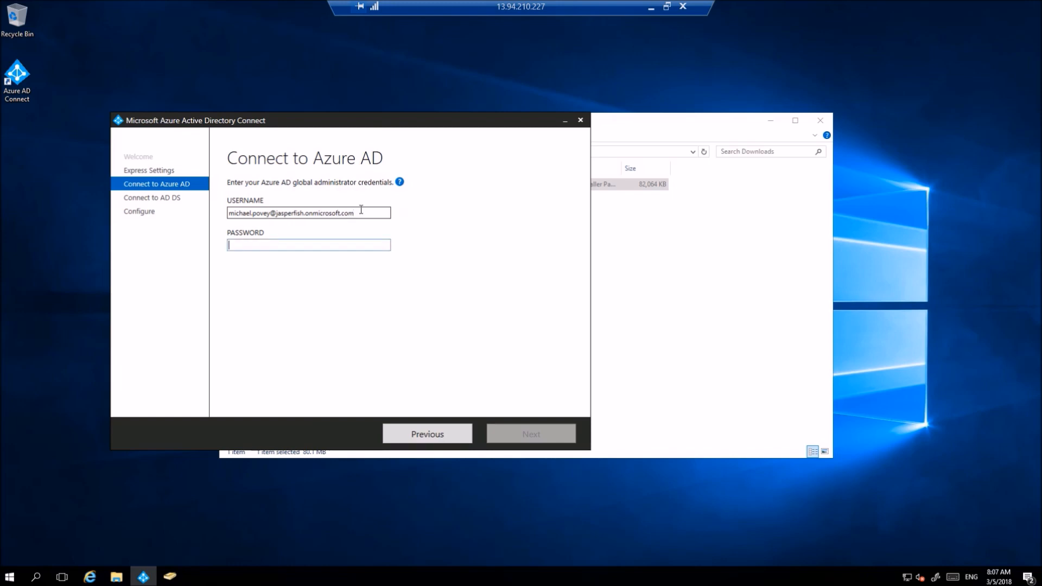
text(••••••••••)
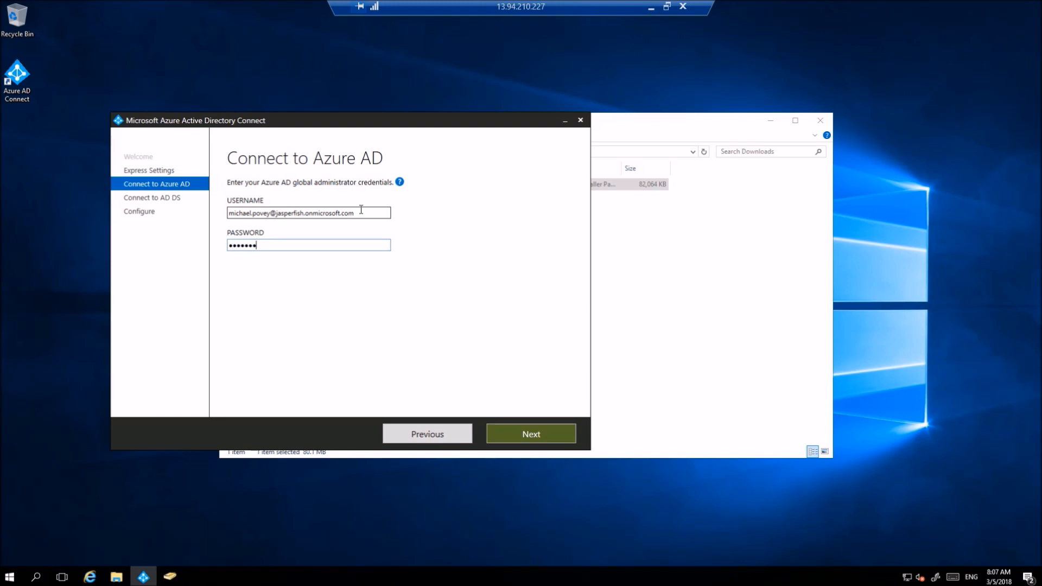
text(•)
key(Return)
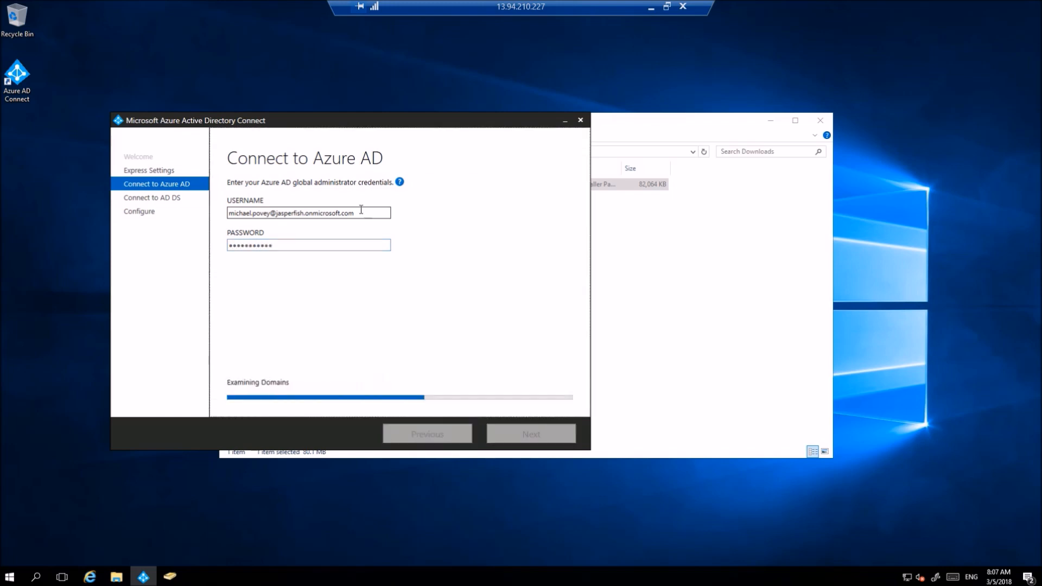
- Enter the on-premises enterprise admin's username and password for AD DS
click(359, 212)
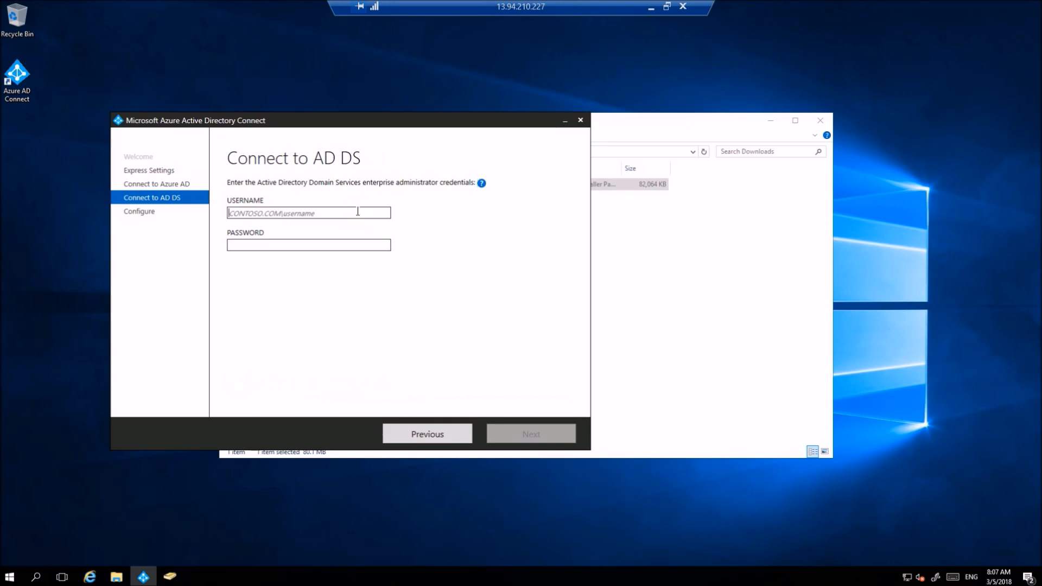
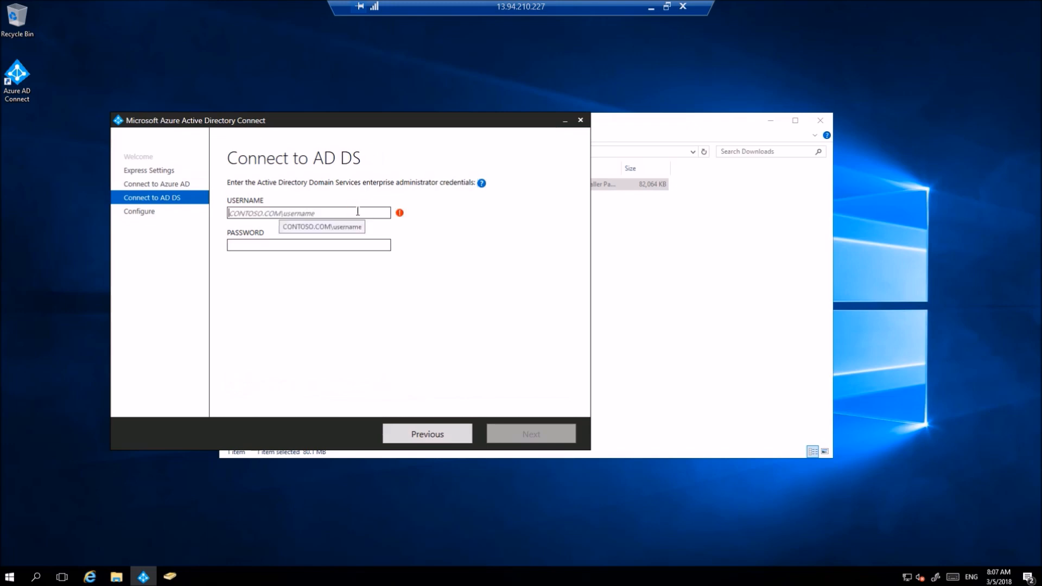
key(Tab)
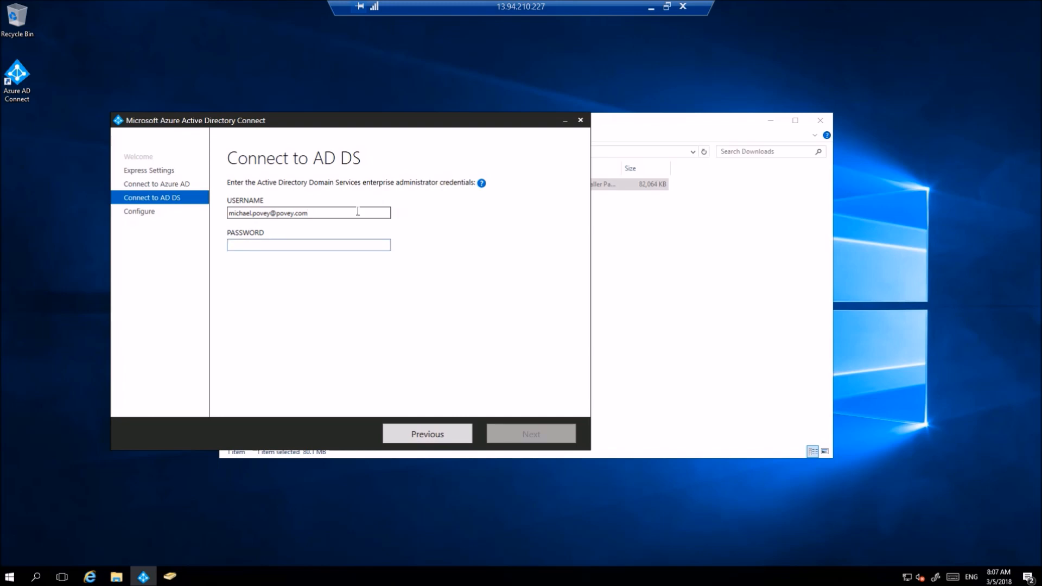
text(•••••••••••)
key(Return)
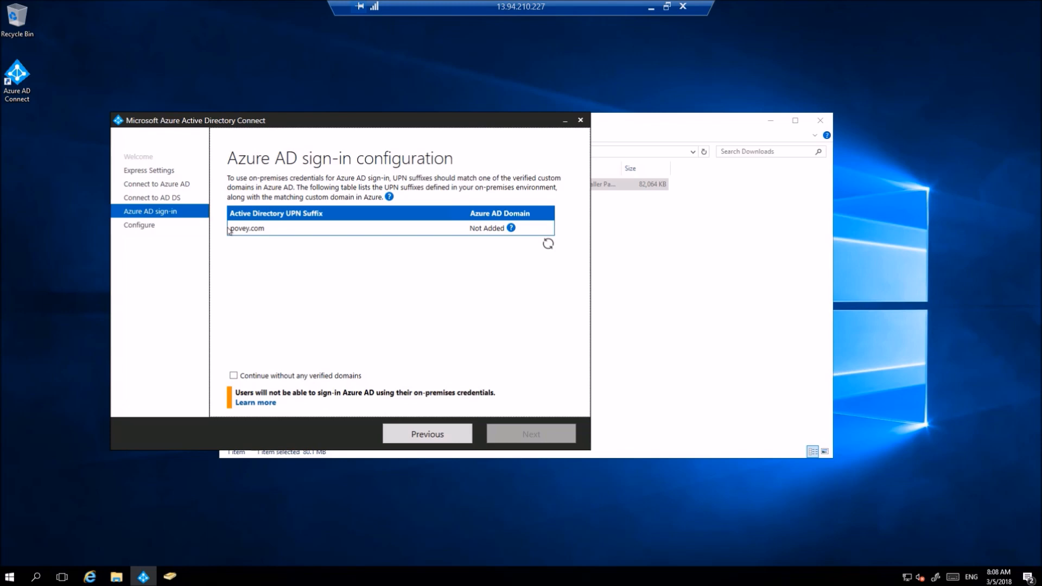
- Continue without any verified domains and start the Install
click(234, 375)
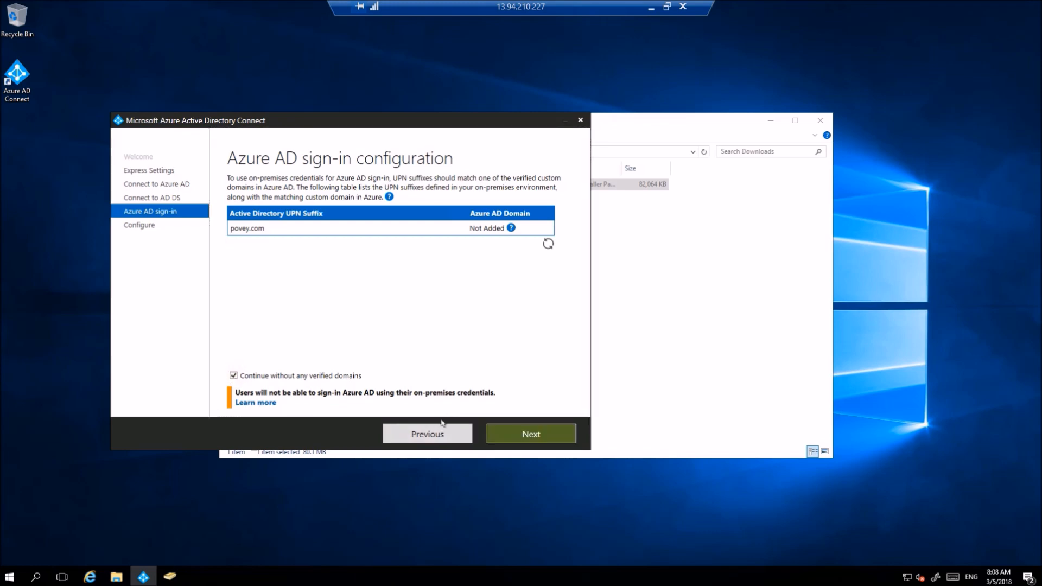
click(525, 432)
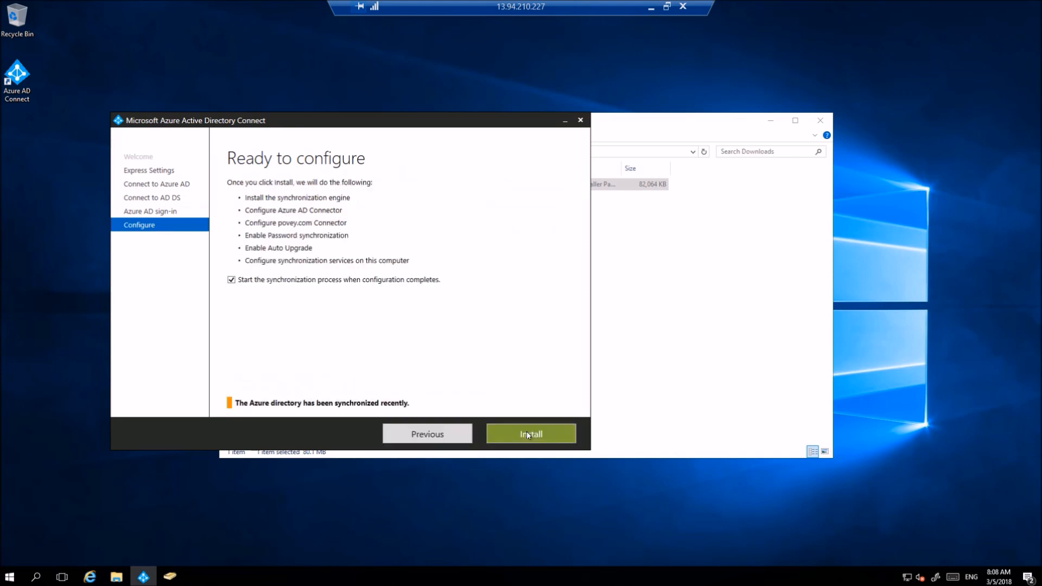
click(526, 431)
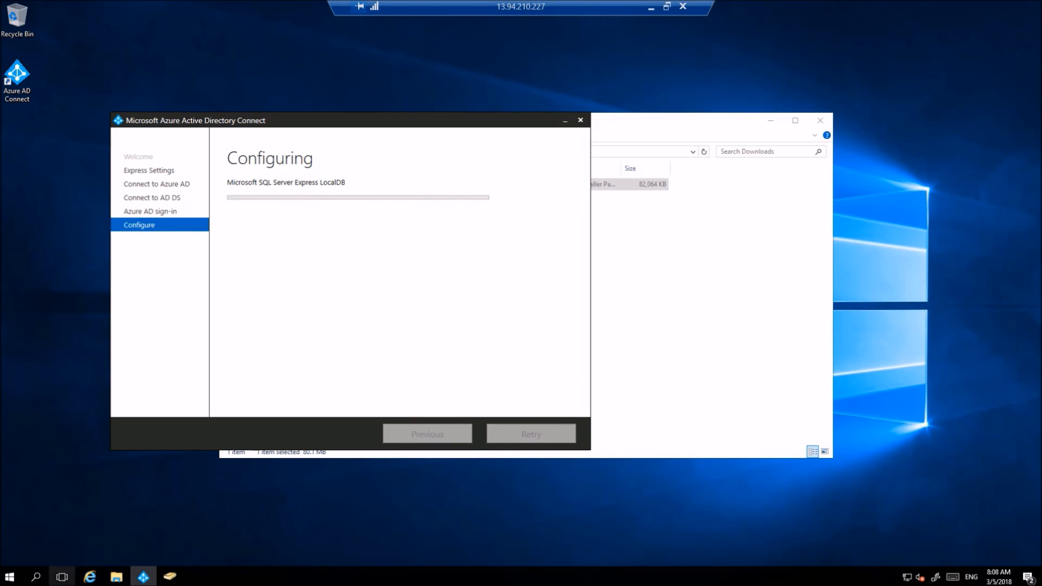
- Refresh the Office 365 Active users list, then minimize the browser to view the wizard's Configuration complete page
mouse_move(92, 579)
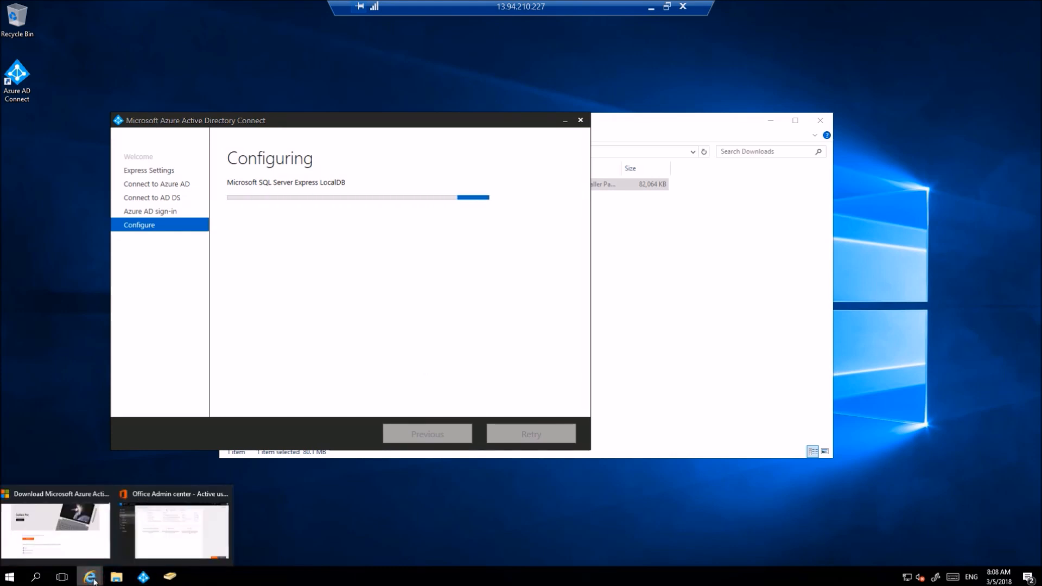
click(148, 531)
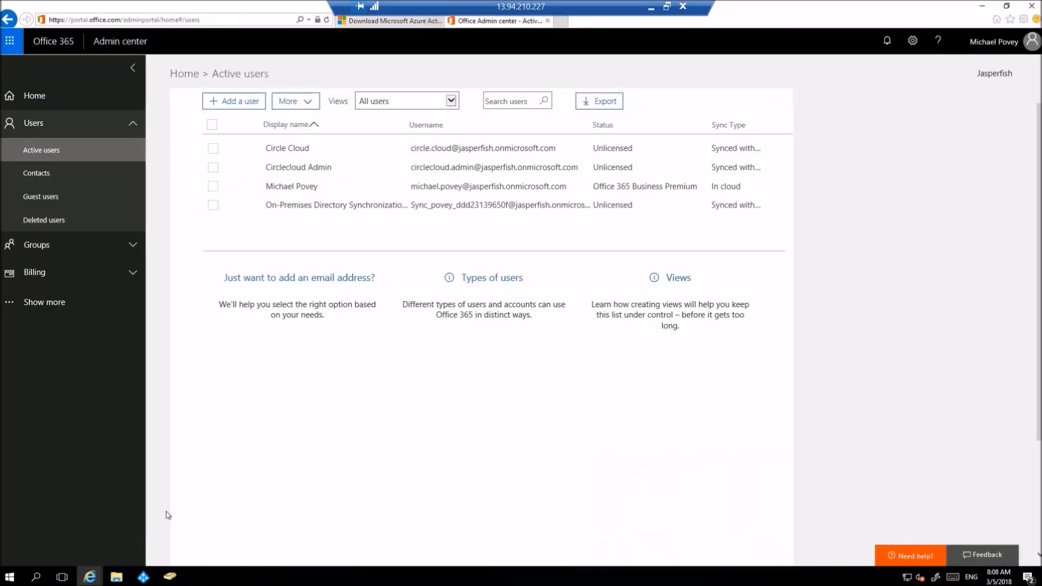
click(326, 21)
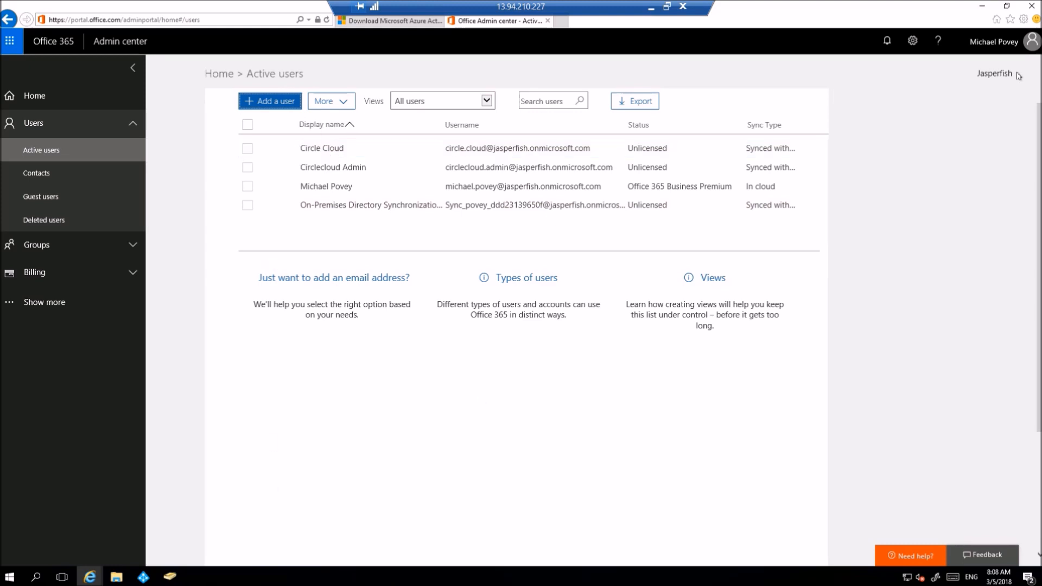
click(982, 6)
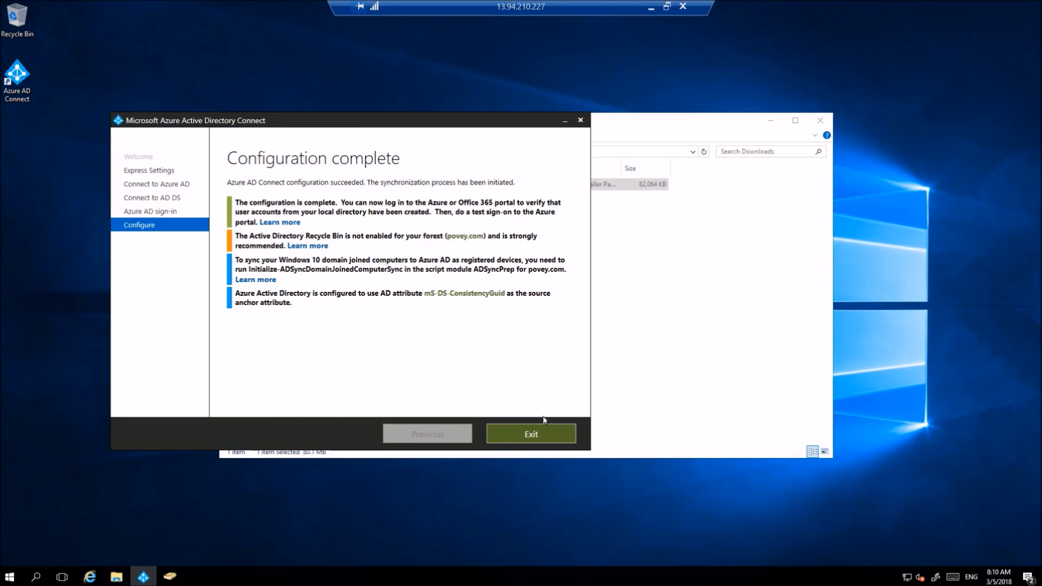
- Exit the Azure AD Connect wizard and reload the Active users list twice to reveal the synced accounts
click(551, 438)
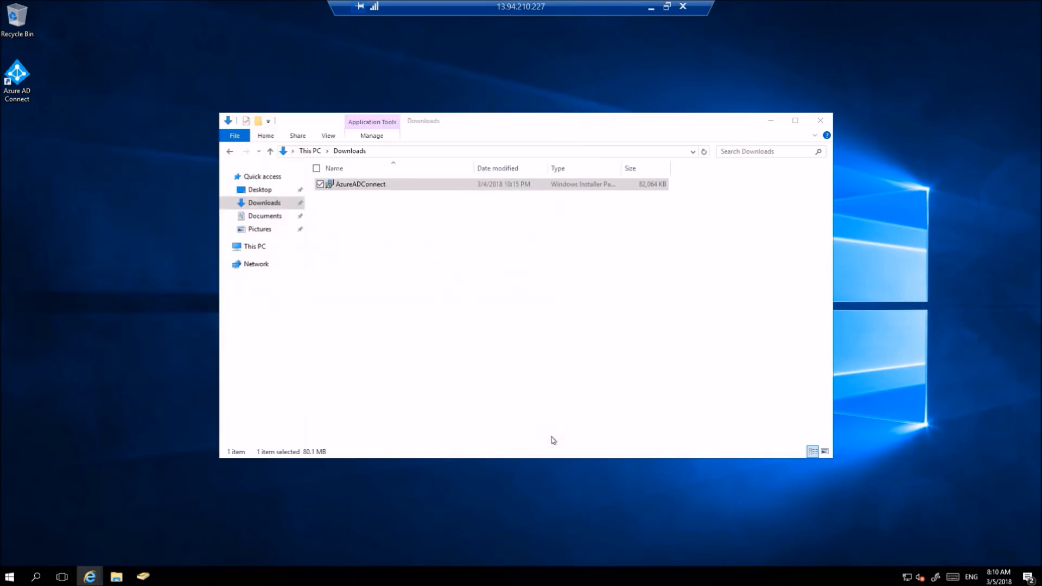
mouse_move(96, 581)
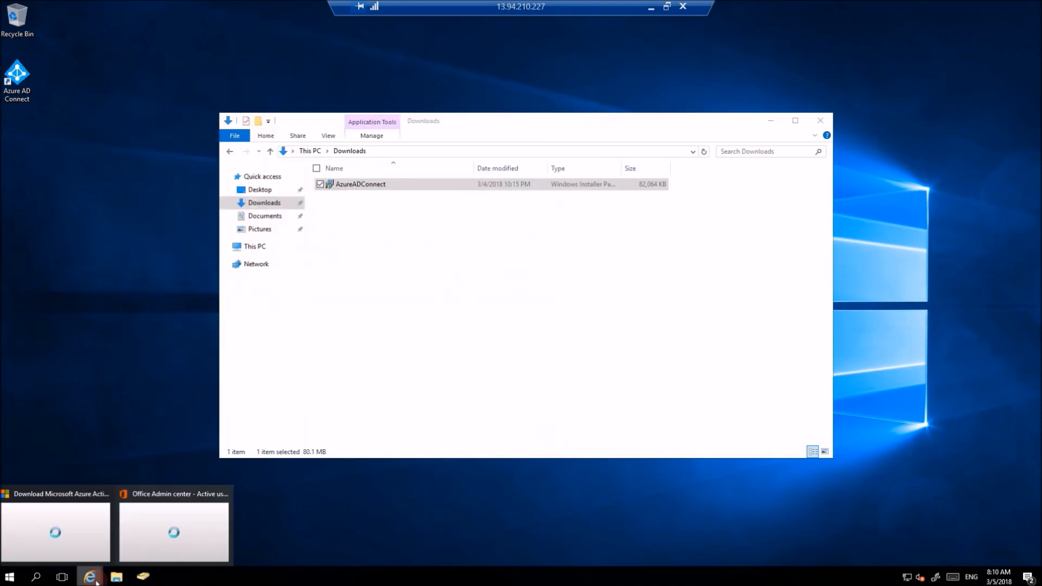
click(155, 527)
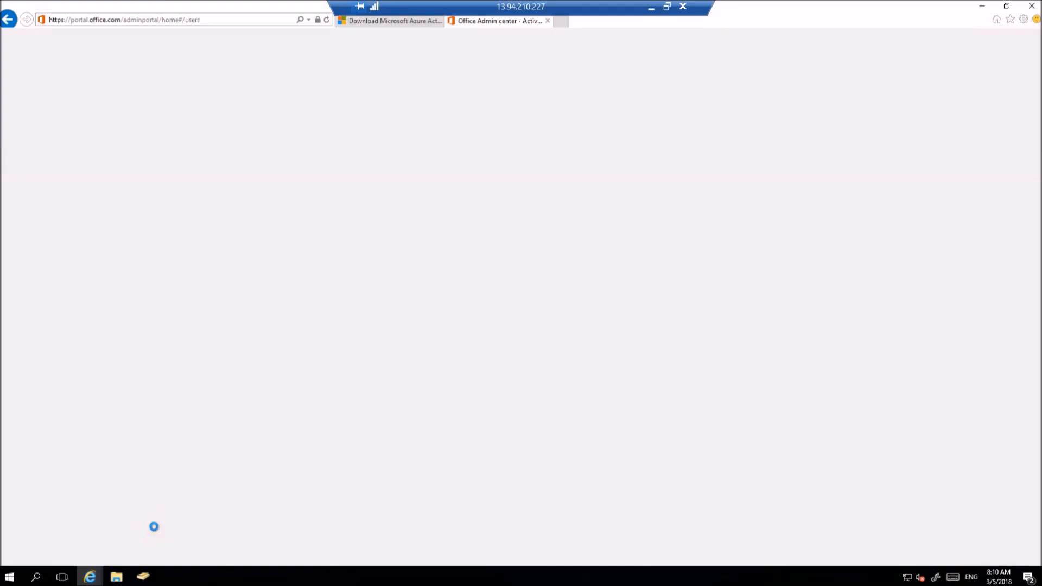
click(326, 20)
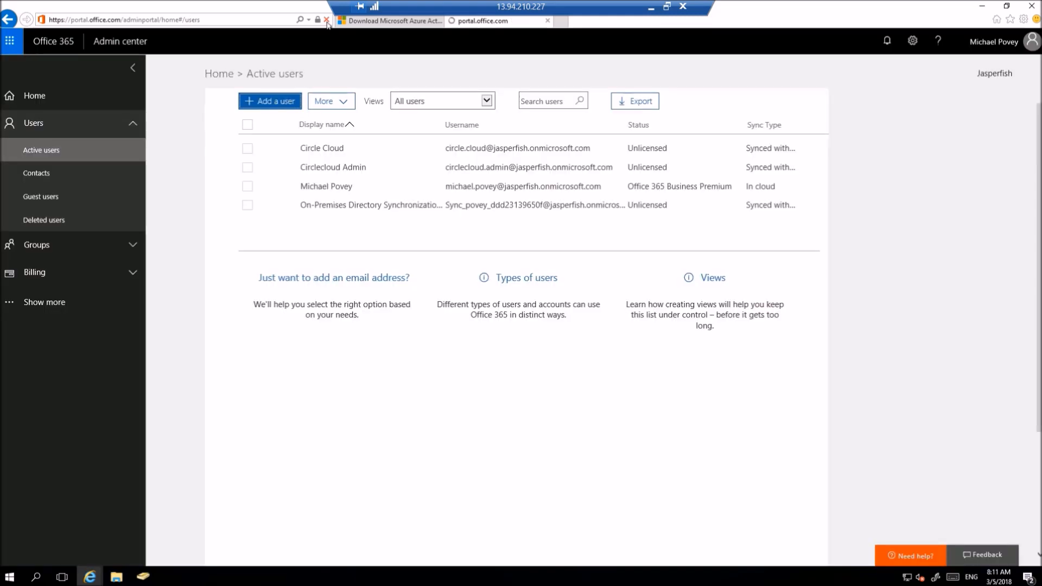
click(327, 19)
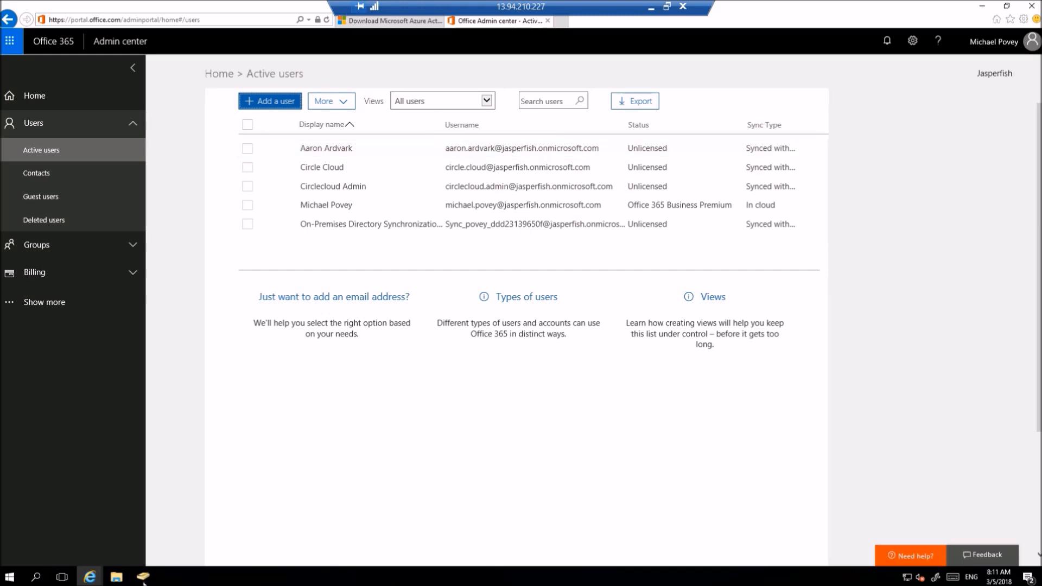
- Bring the Active Directory Users and Computers window back in front of the admin center
mouse_move(143, 581)
click(180, 547)
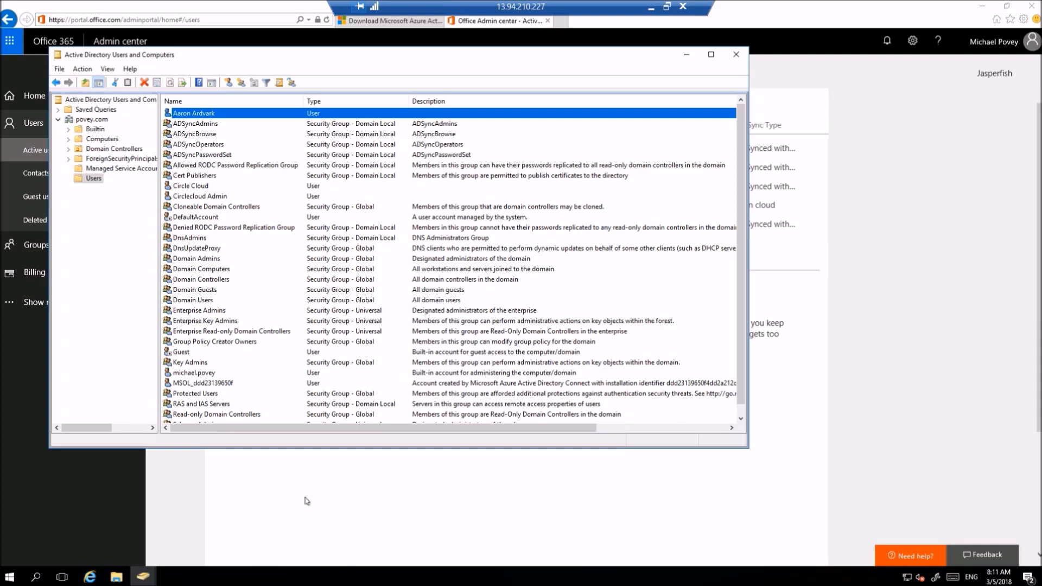
right_click(245, 116)
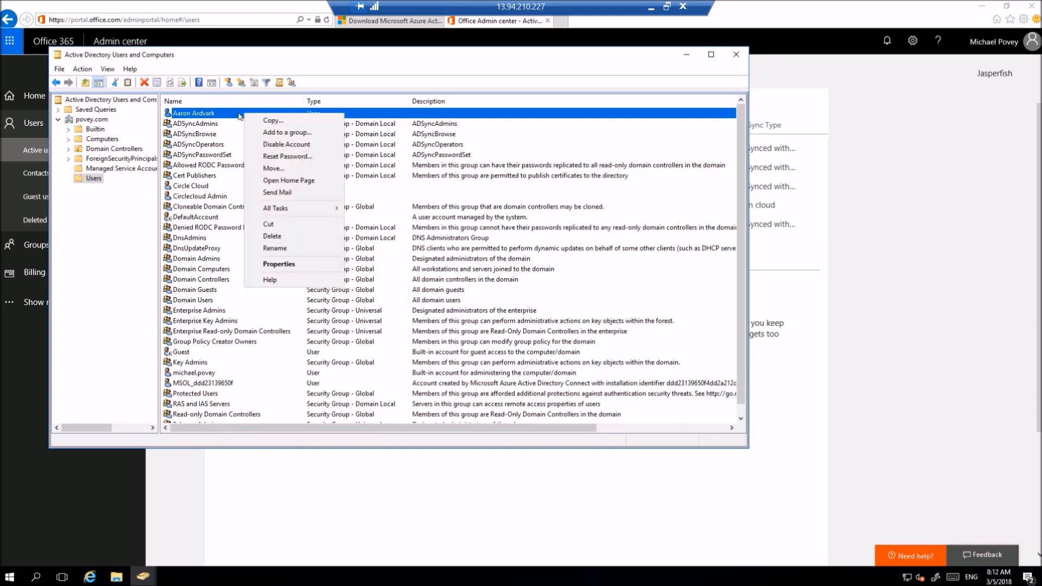
click(225, 118)
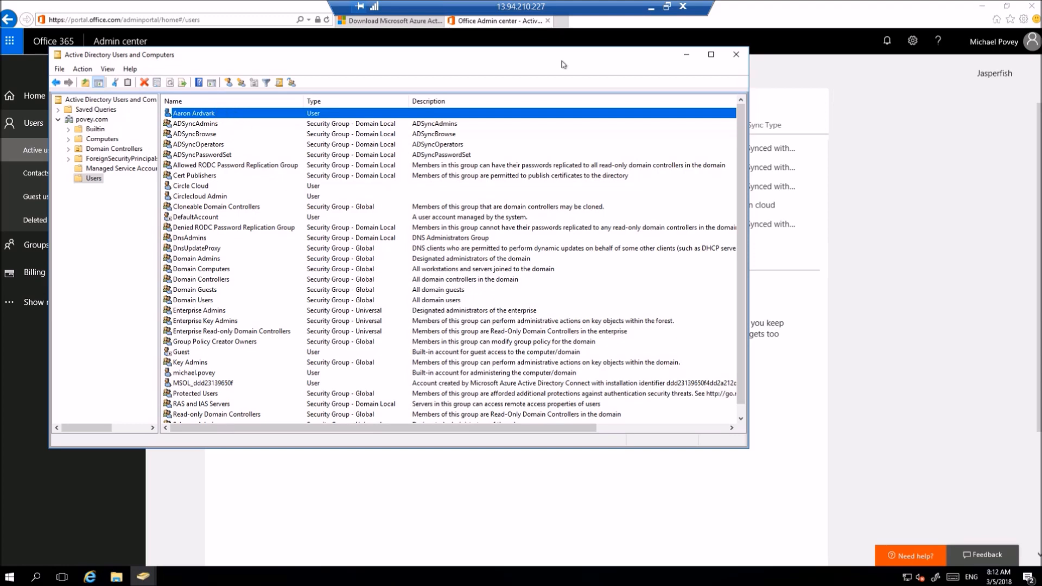